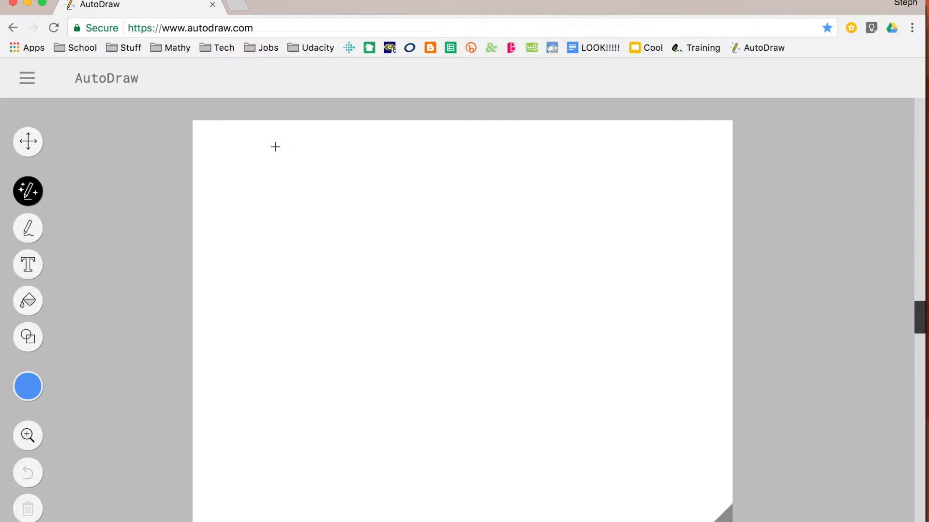
drag(253, 28, 128, 29)
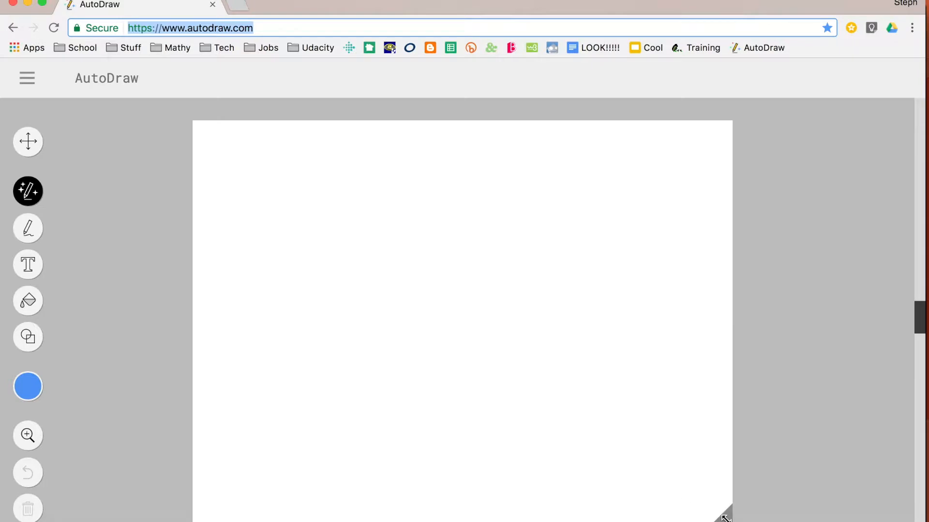
- Shrink the canvas slightly in width and height, and set the drawing colour to bright red from the extended palette
drag(725, 519, 710, 505)
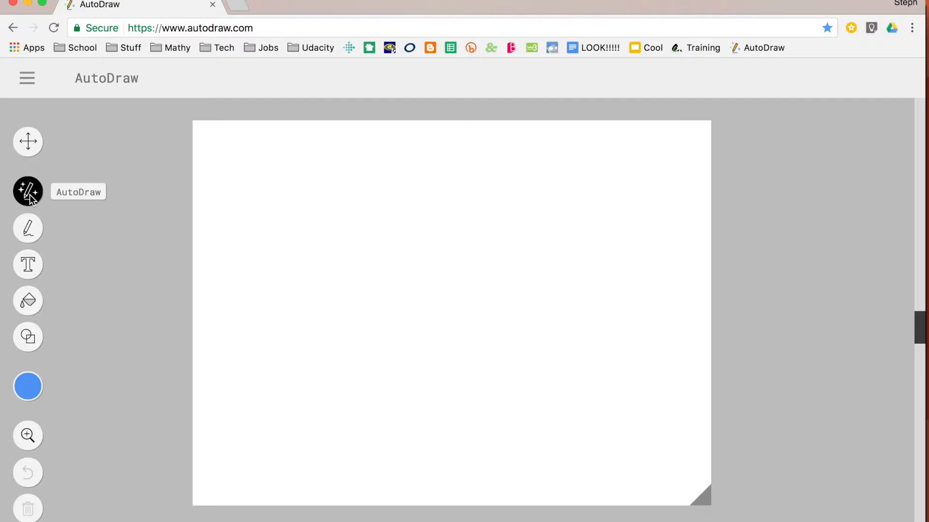
click(27, 393)
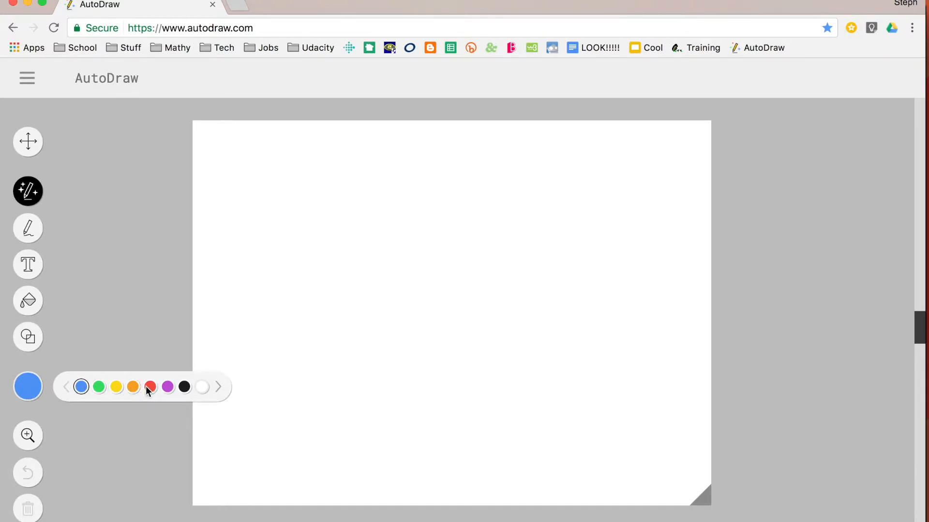
click(217, 387)
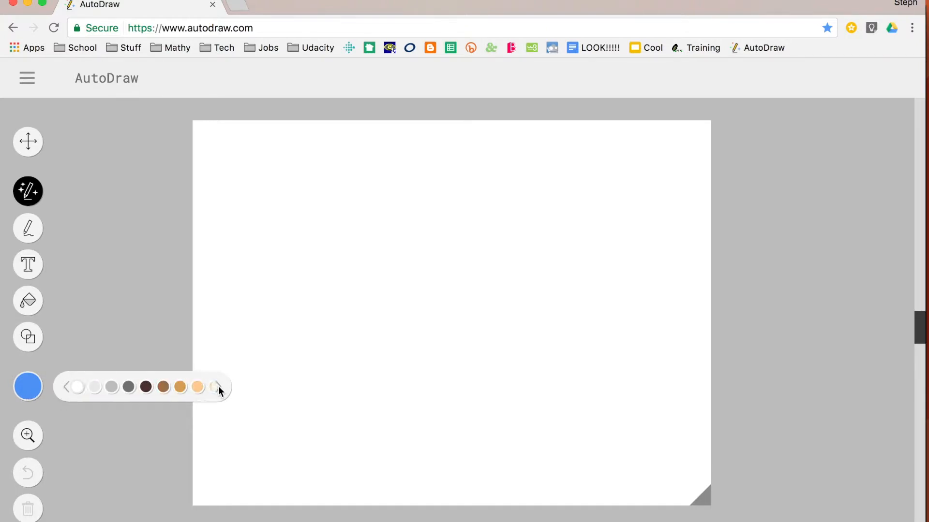
click(218, 387)
click(219, 387)
click(218, 387)
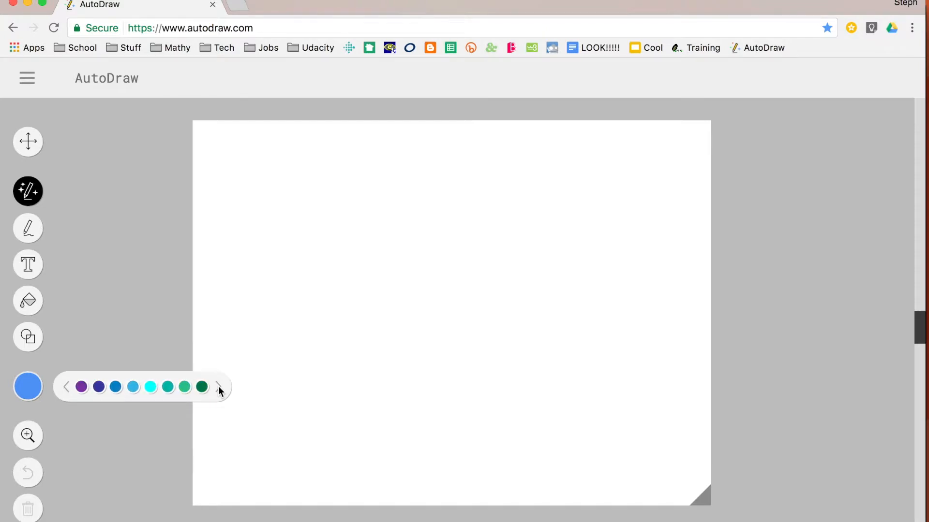
click(218, 387)
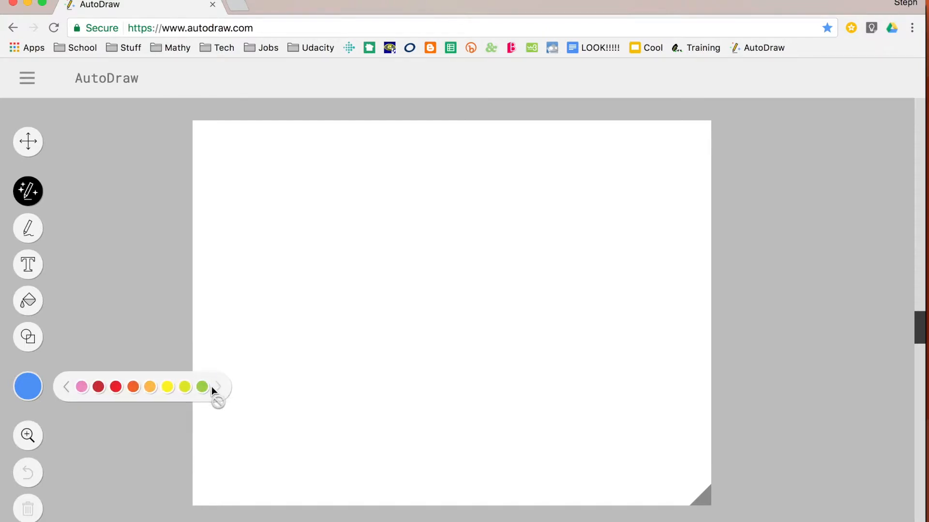
click(119, 389)
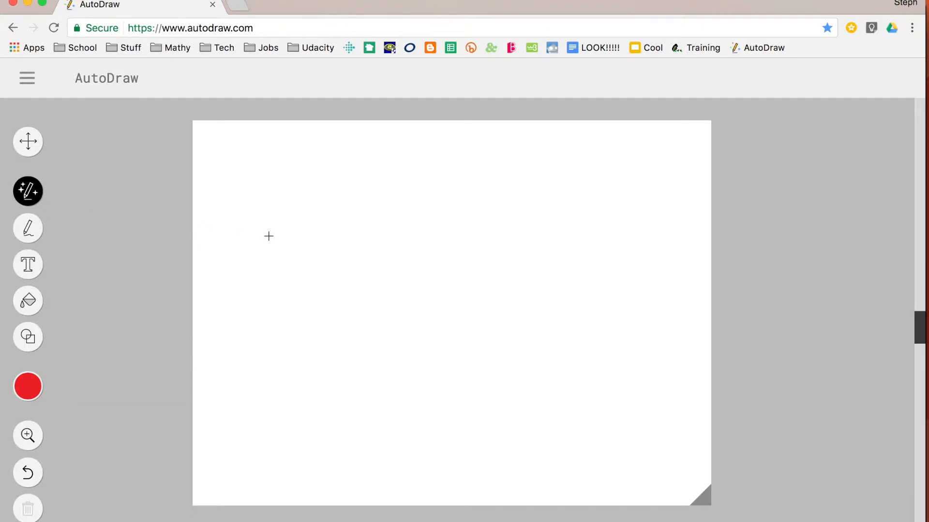
- Sketch a rough closed car outline with AutoDraw in the canvas's upper left area and replace it with the suggested side-view car with round wheels
mouse_move(269, 235)
mouse_down()
mouse_move(273, 210)
mouse_move(298, 193)
mouse_move(303, 231)
mouse_move(355, 249)
mouse_move(350, 308)
mouse_move(273, 278)
mouse_move(254, 283)
mouse_move(240, 251)
mouse_move(271, 233)
mouse_up()
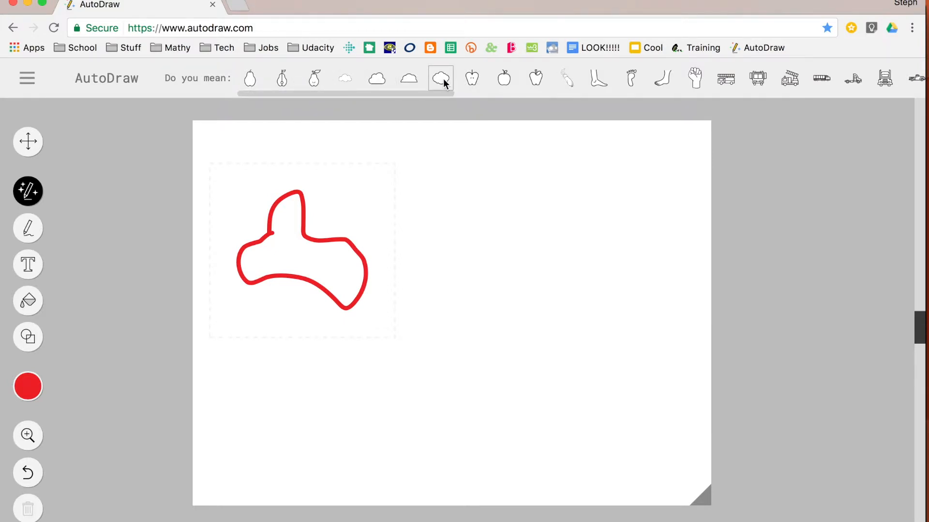
scroll(443, 79, right, 5)
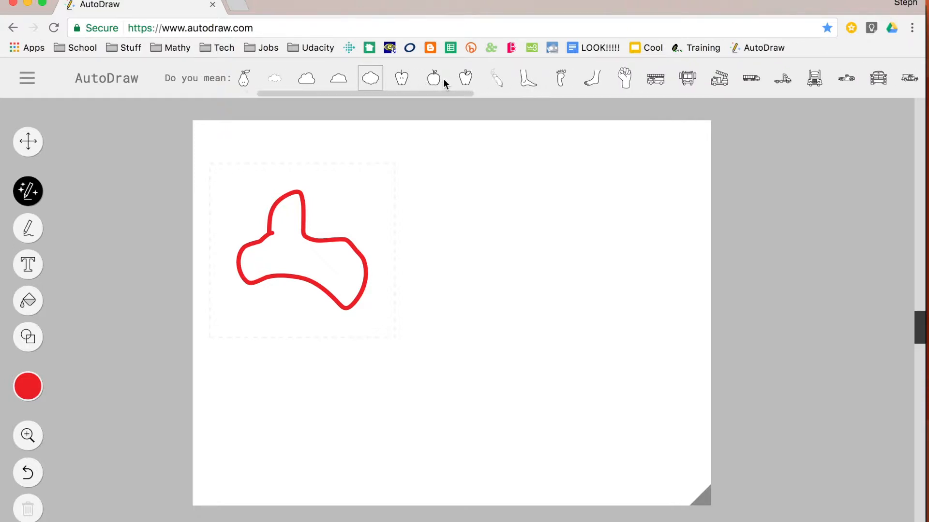
scroll(443, 78, right, 8)
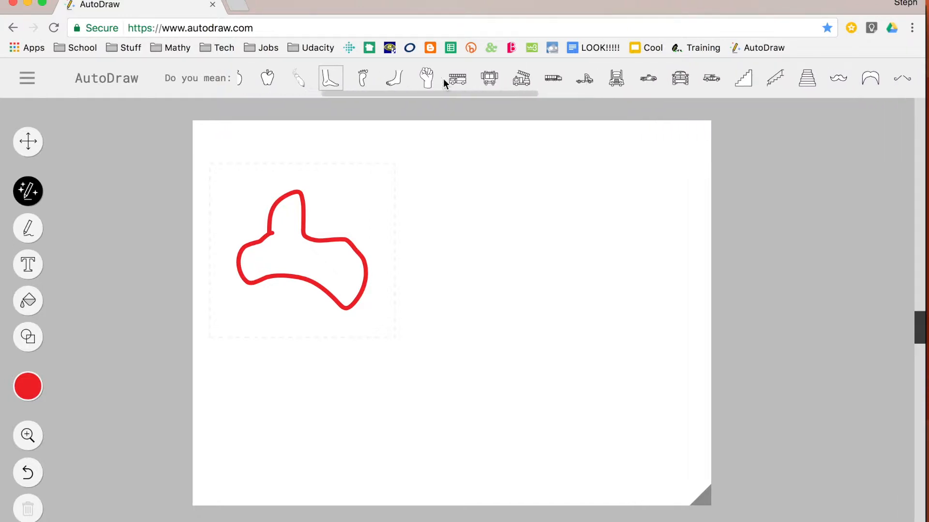
scroll(443, 79, right, 8)
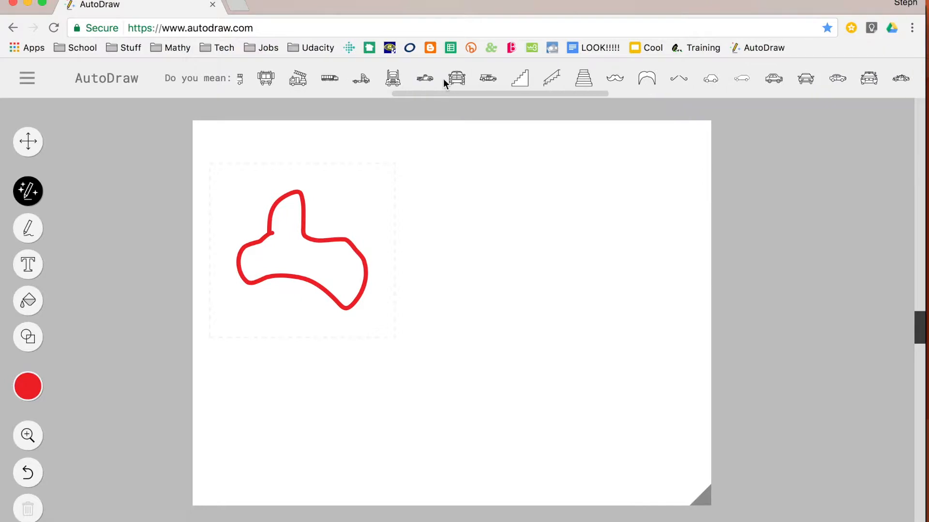
scroll(443, 79, right, 4)
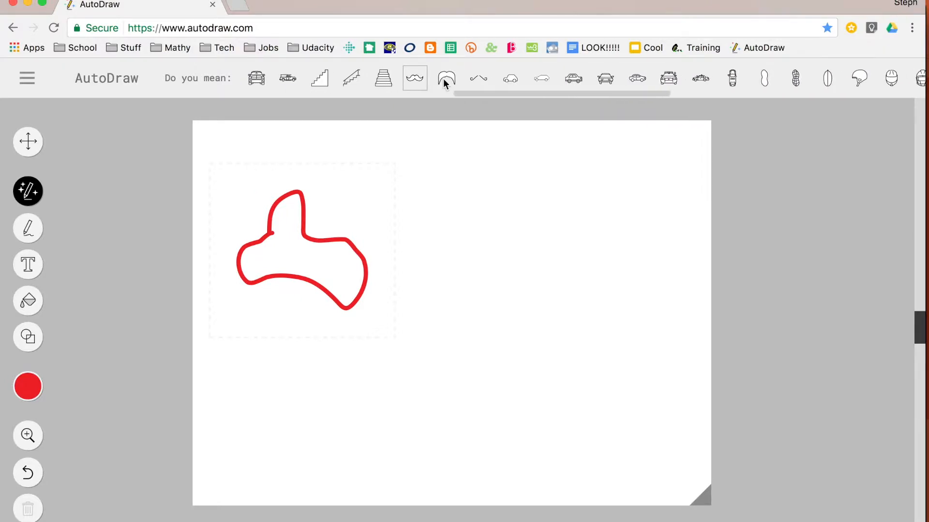
scroll(443, 78, right, 3)
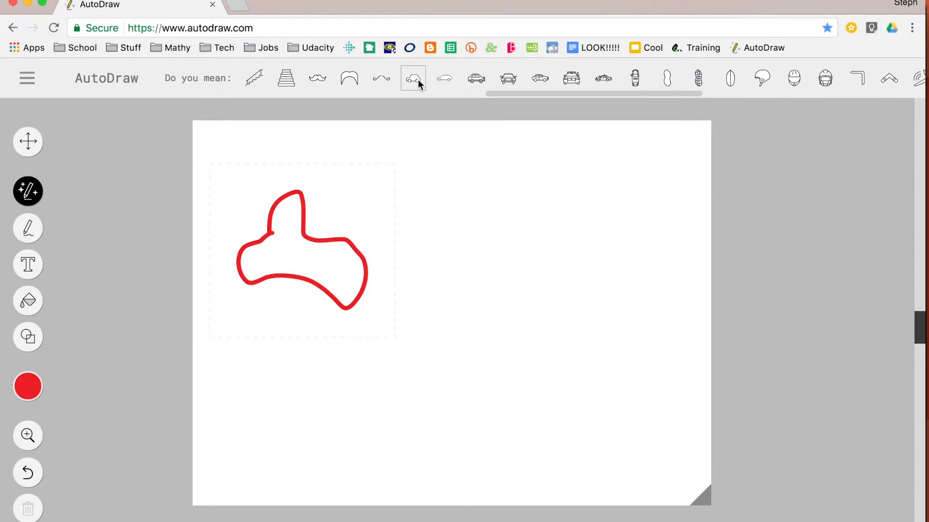
click(417, 80)
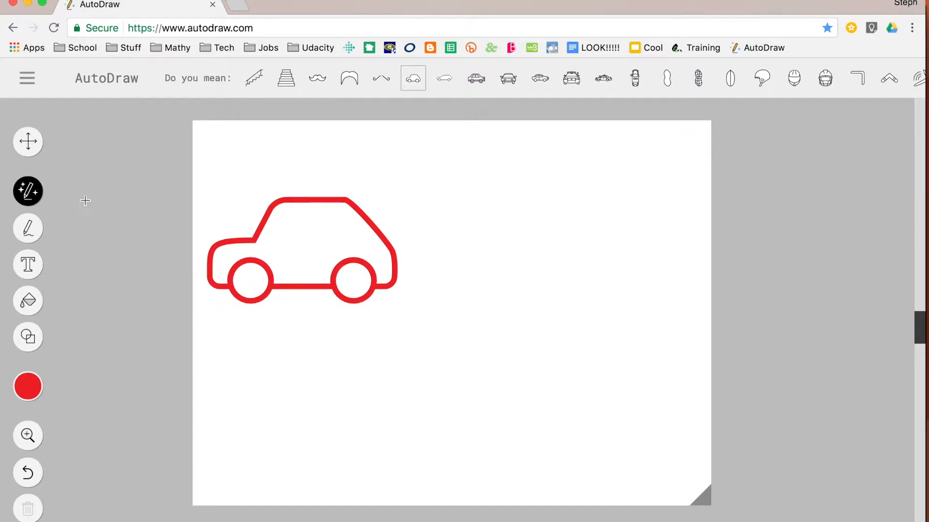
- Move the red car toward the centre of the canvas and enlarge it
click(27, 147)
mouse_move(285, 232)
mouse_down()
mouse_move(311, 217)
mouse_move(436, 265)
mouse_move(420, 236)
mouse_up()
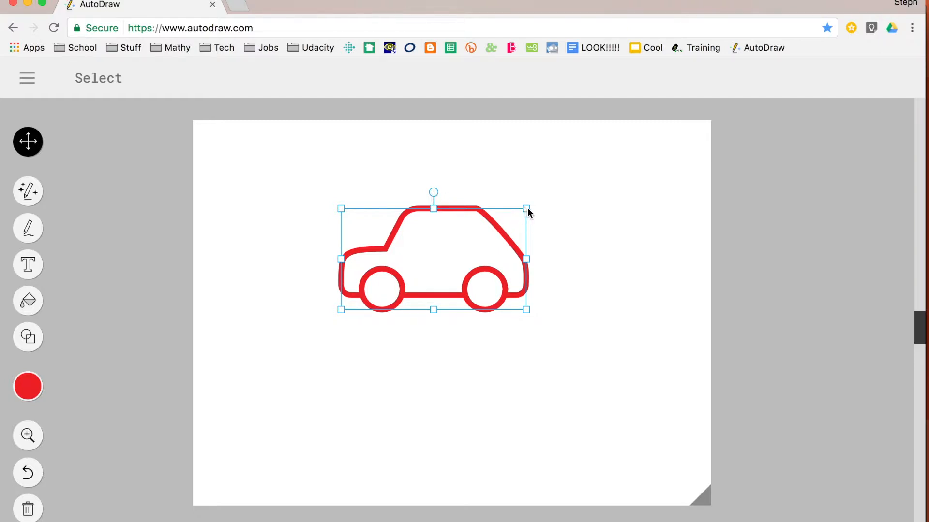
drag(528, 211, 555, 212)
mouse_move(547, 261)
mouse_down()
mouse_move(489, 260)
mouse_move(552, 252)
mouse_up()
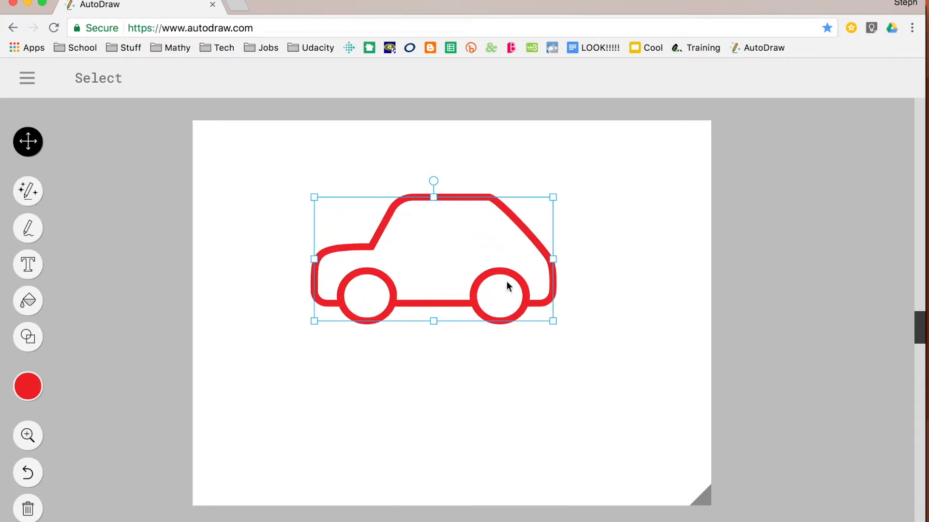
- Stretch the car vertically and rotate it counterclockwise so that it sits tilted
drag(433, 321, 420, 360)
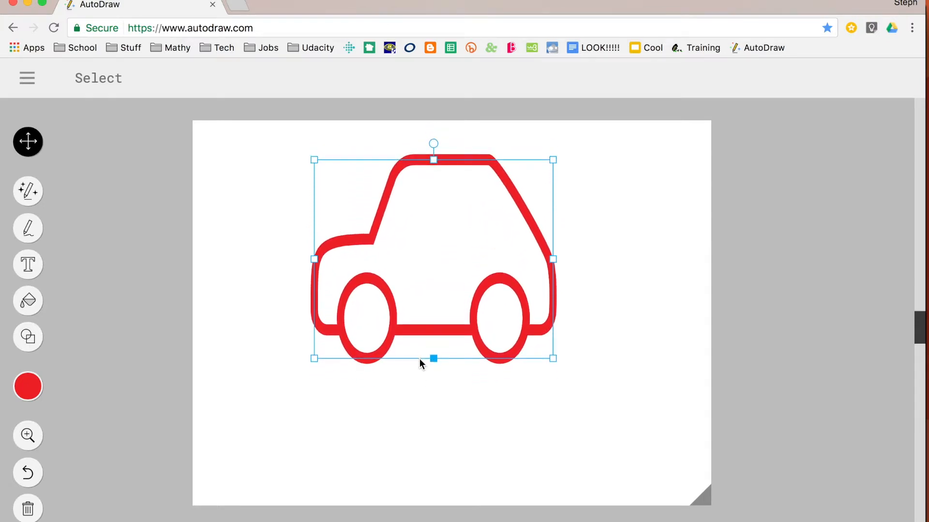
drag(433, 143, 301, 188)
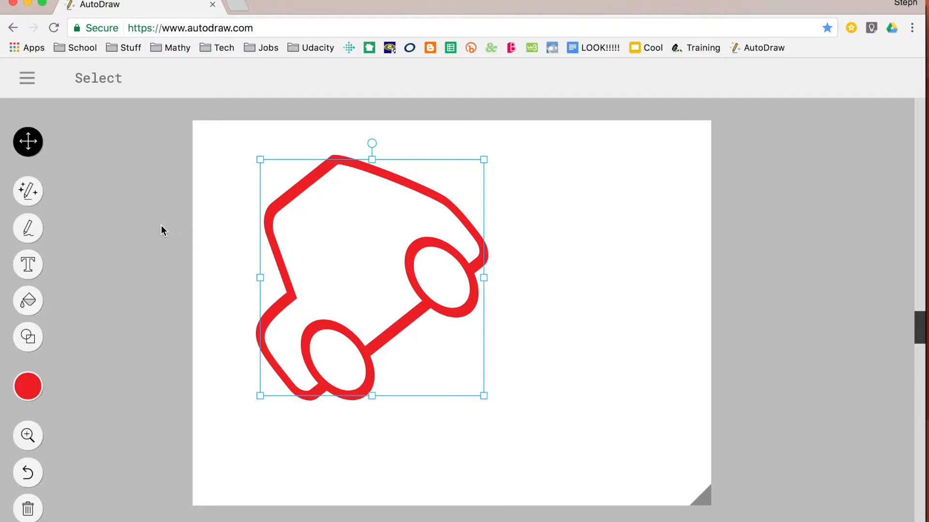
- Draw two thick red freehand shapes beside the car: a closed wavy blob to its right and an open loop below
click(28, 232)
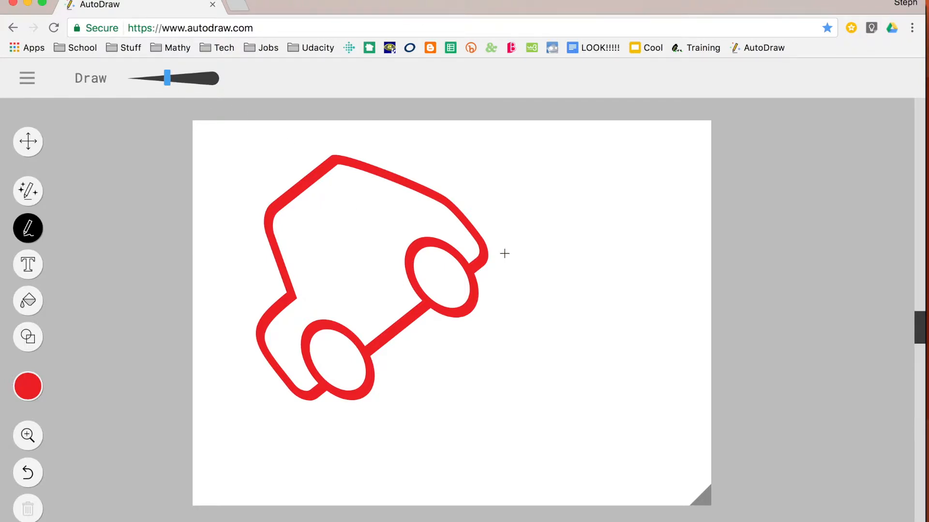
mouse_move(545, 273)
mouse_down()
mouse_move(546, 249)
mouse_move(567, 226)
mouse_move(624, 242)
mouse_move(641, 265)
mouse_move(611, 318)
mouse_move(605, 359)
mouse_move(561, 350)
mouse_move(517, 295)
mouse_move(542, 267)
mouse_up()
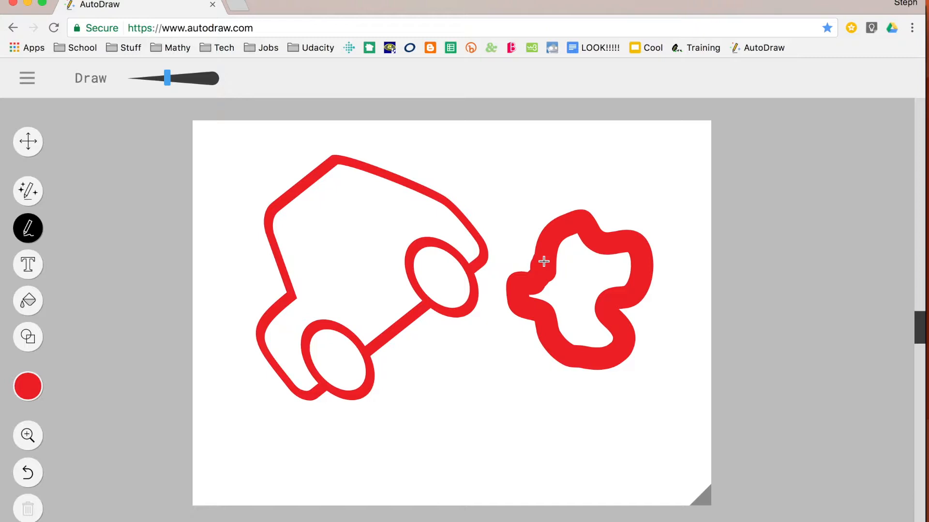
mouse_move(431, 408)
mouse_down()
mouse_move(475, 447)
mouse_move(523, 413)
mouse_move(498, 379)
mouse_move(446, 375)
mouse_up()
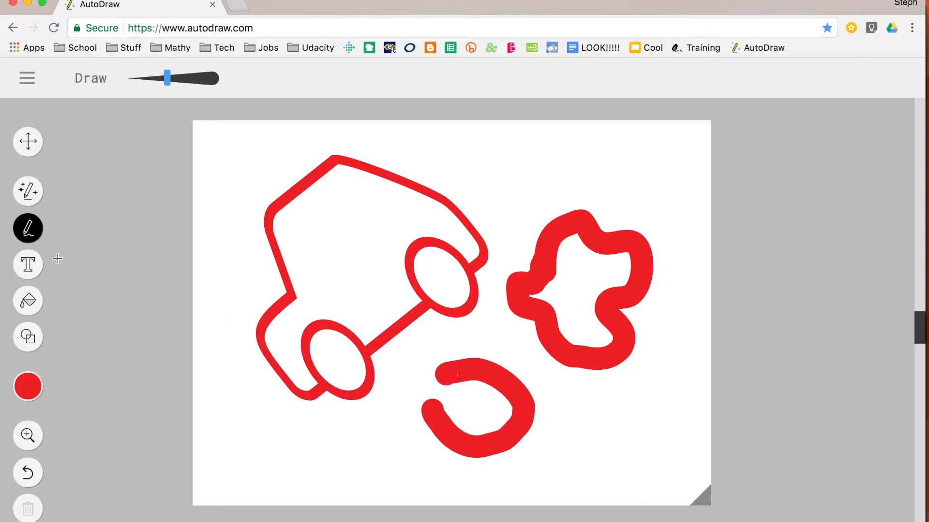
- Fill the car body, its wheels, the wavy blob and the canvas background with pink
click(28, 308)
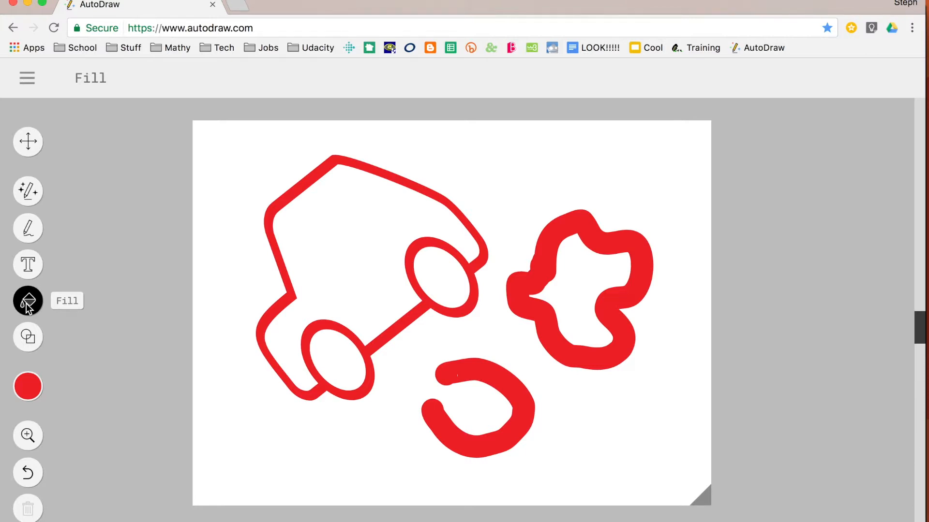
click(25, 392)
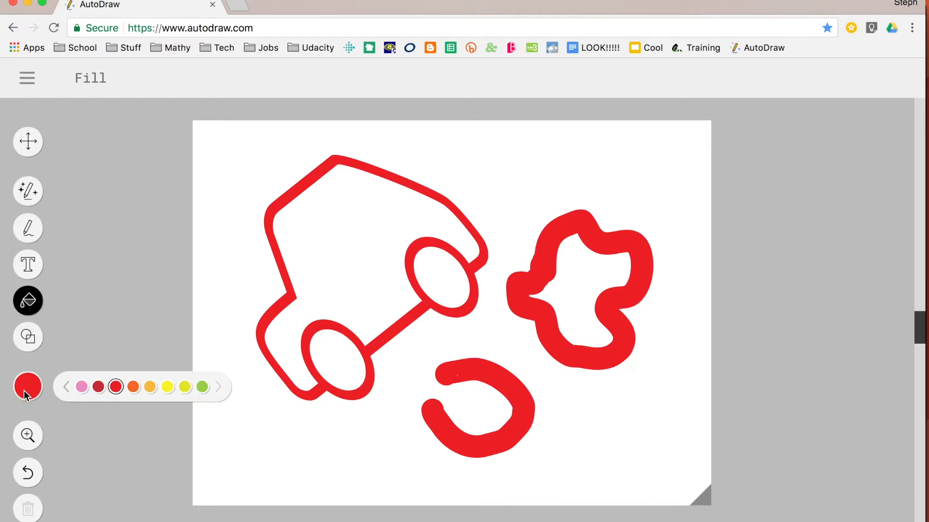
click(83, 387)
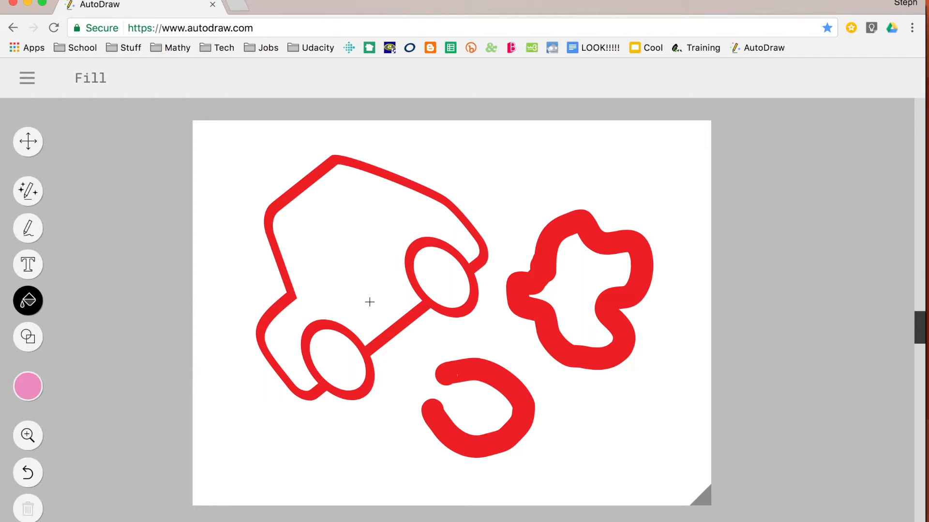
click(328, 358)
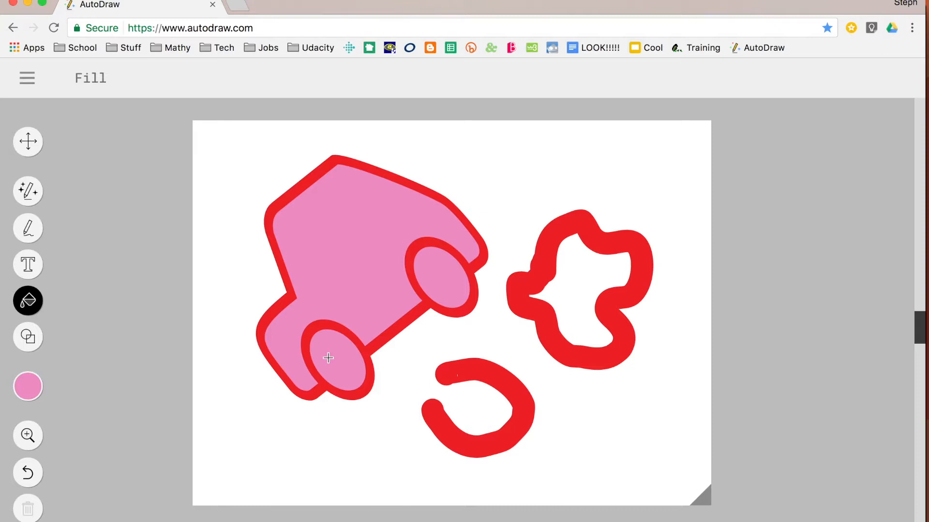
click(569, 288)
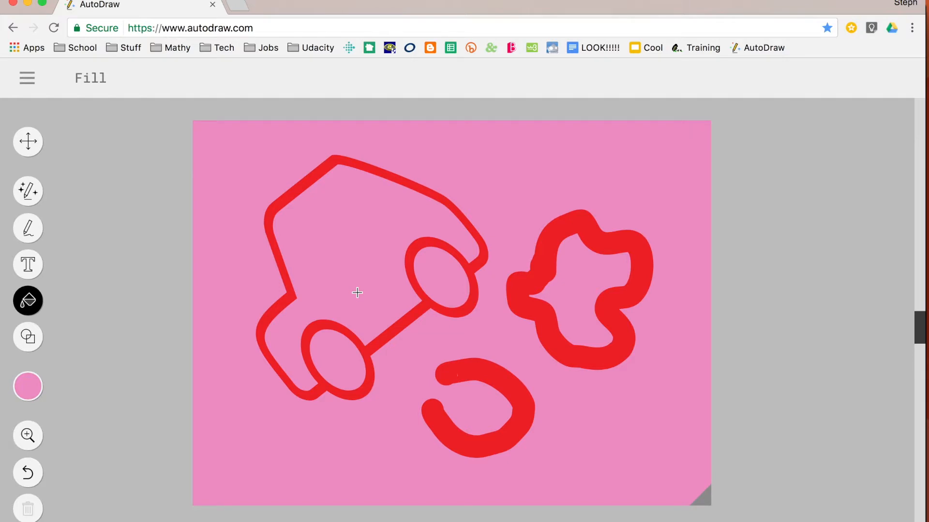
- Draw a light blue rectangle outline spanning the car's right wheel and the wavy blob
click(29, 342)
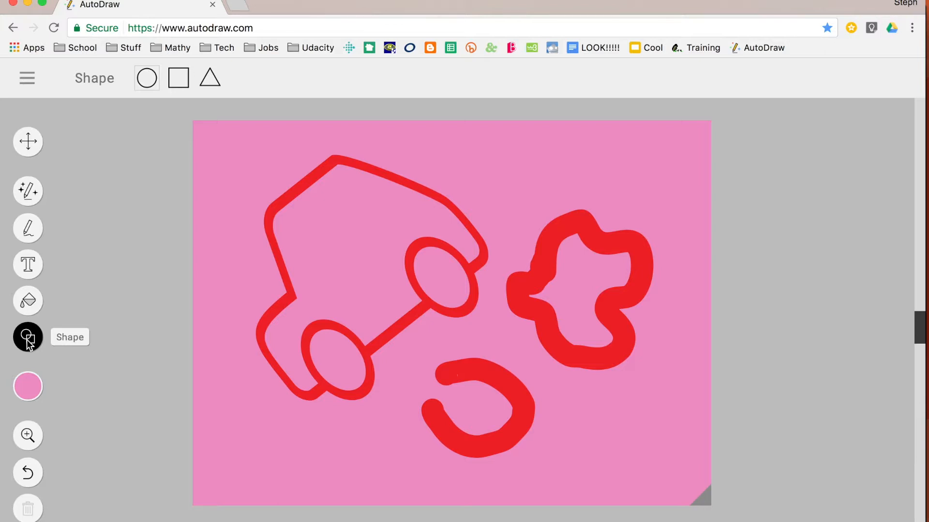
click(28, 400)
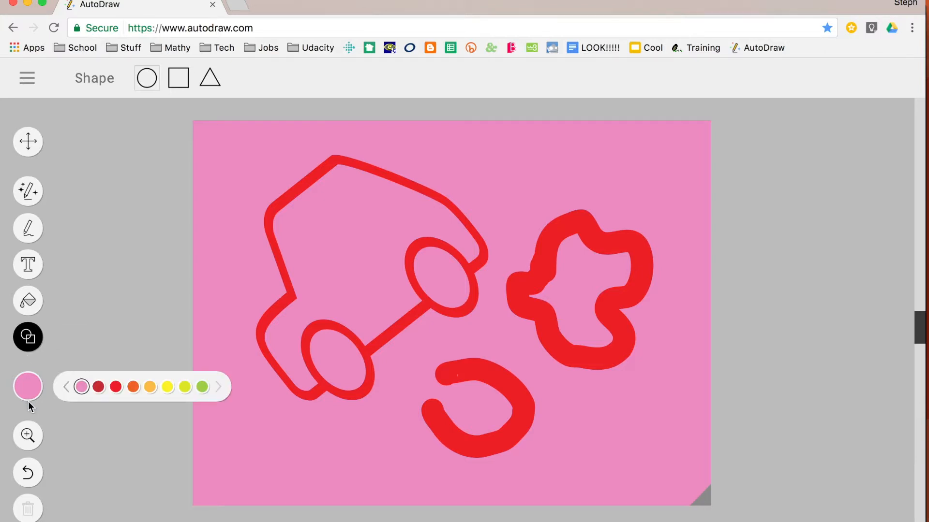
click(70, 390)
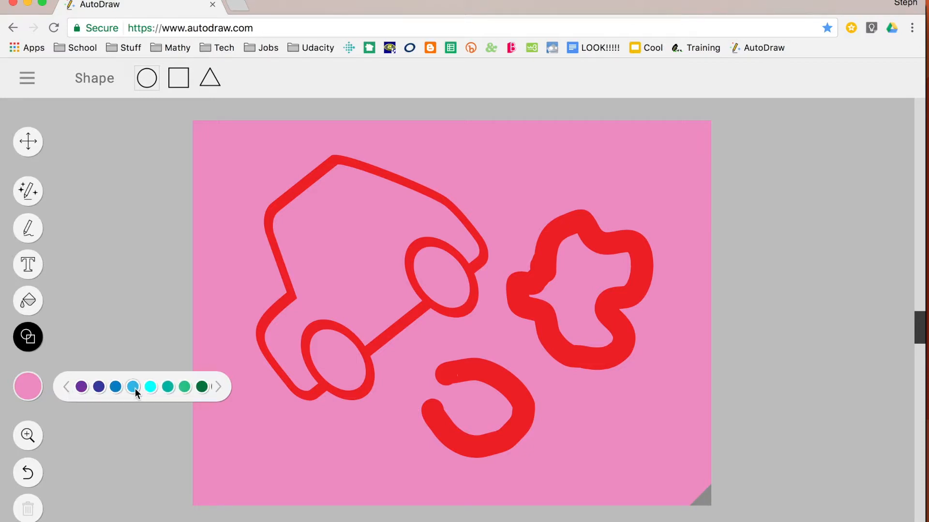
click(30, 385)
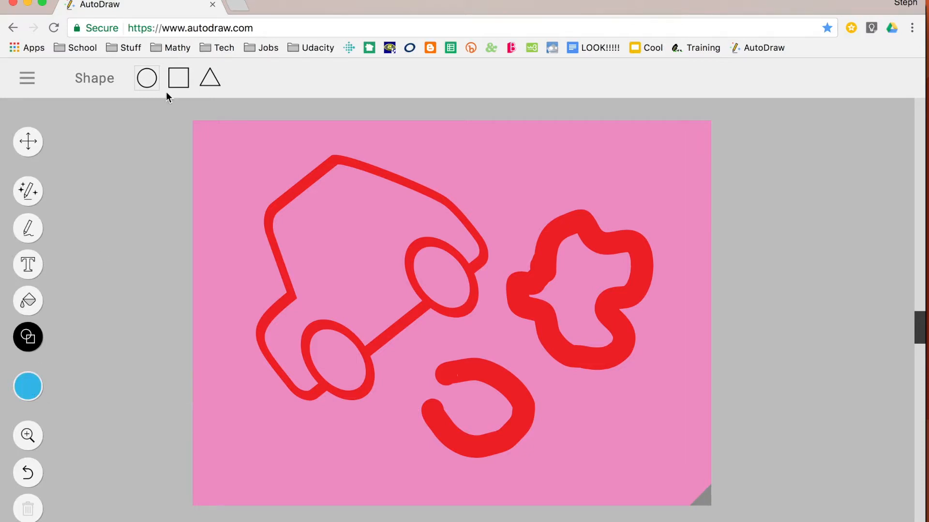
click(177, 83)
mouse_move(446, 171)
mouse_down()
mouse_move(603, 307)
mouse_move(560, 292)
mouse_move(623, 277)
mouse_move(661, 230)
mouse_move(656, 324)
mouse_up()
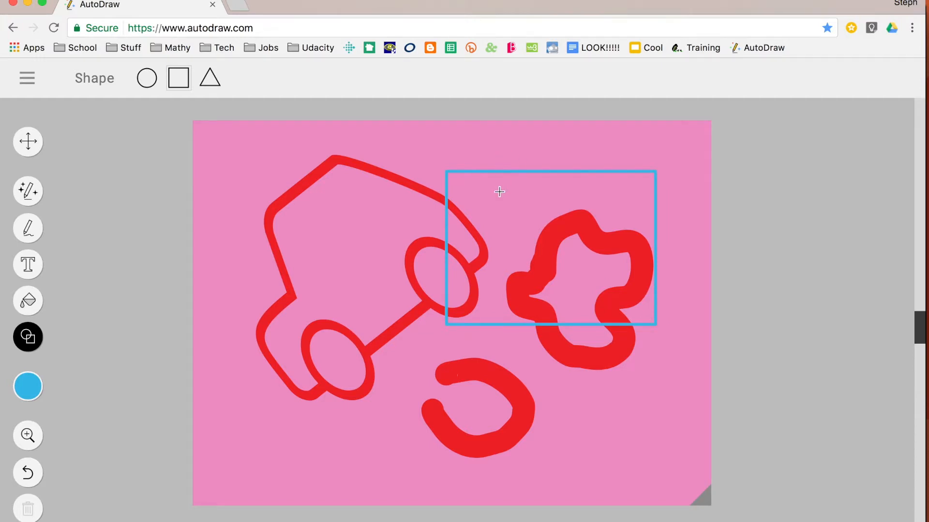
- Move the blue rectangle down and left over the car's wheels and rotate it clockwise
click(28, 142)
drag(486, 169, 372, 248)
drag(433, 227, 466, 234)
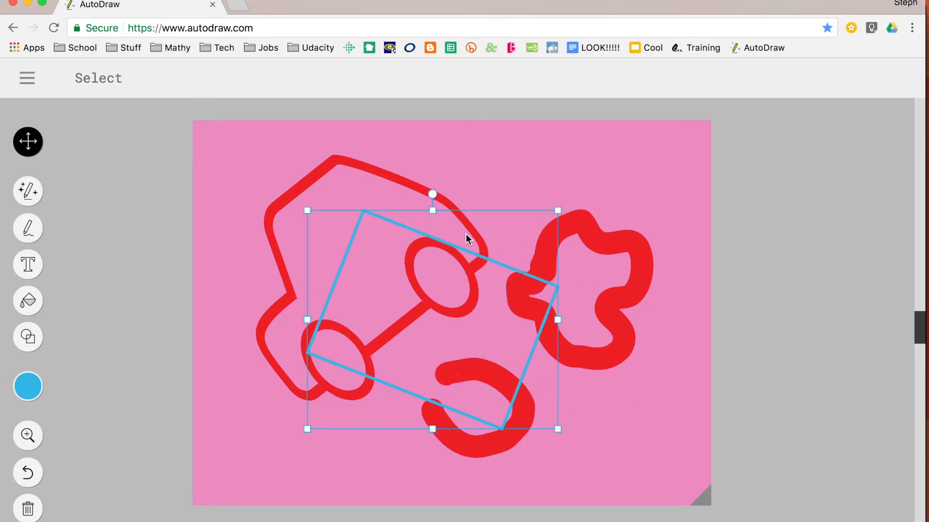
- Fill the tilted rectangle with light blue
click(25, 310)
click(383, 305)
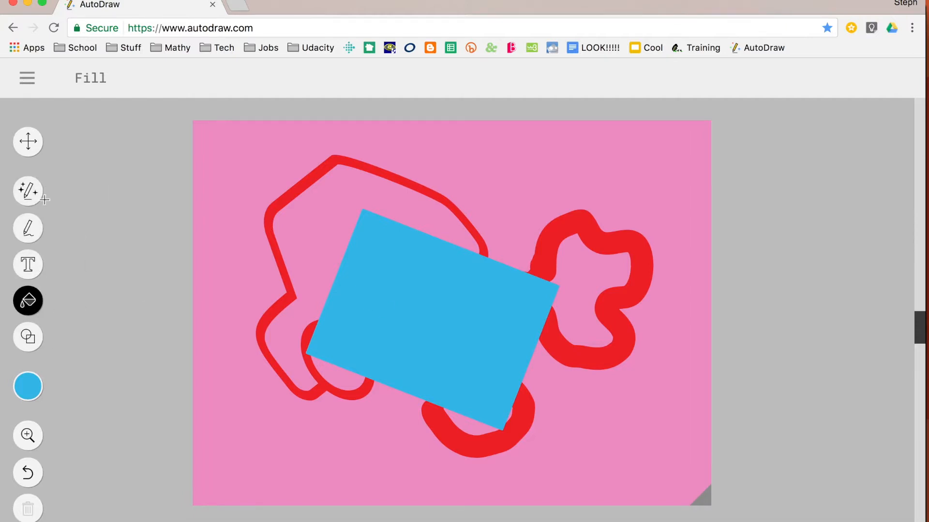
- Add the text "Hello" above the car in the Anton font at size 28
click(30, 265)
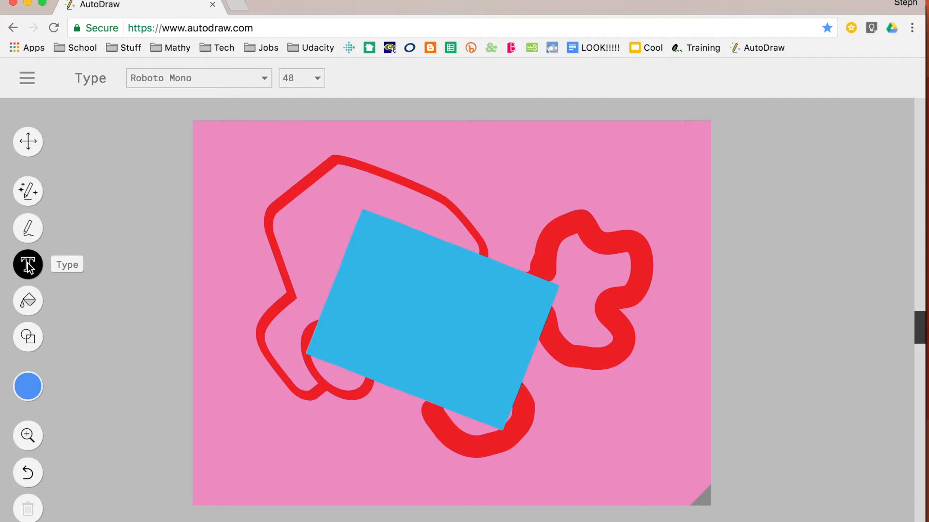
click(265, 78)
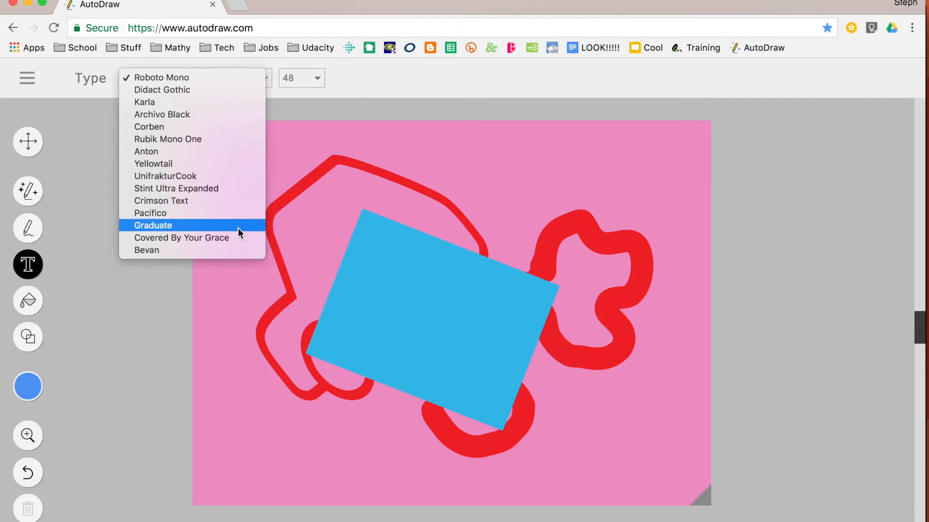
click(243, 154)
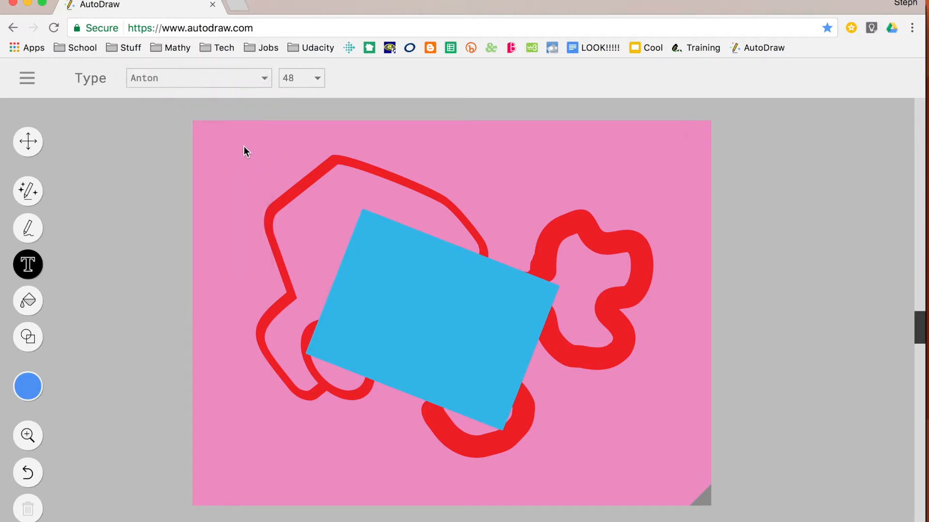
click(307, 77)
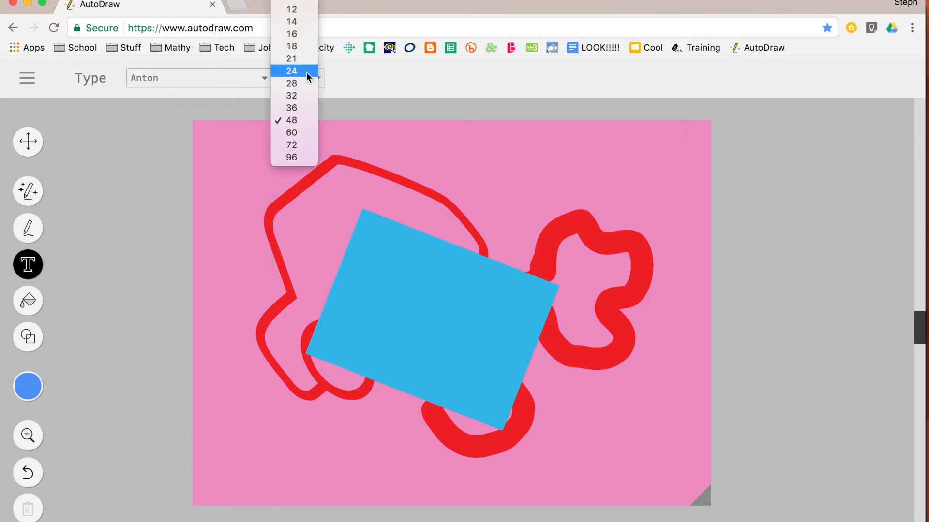
scroll(305, 87, up, 2)
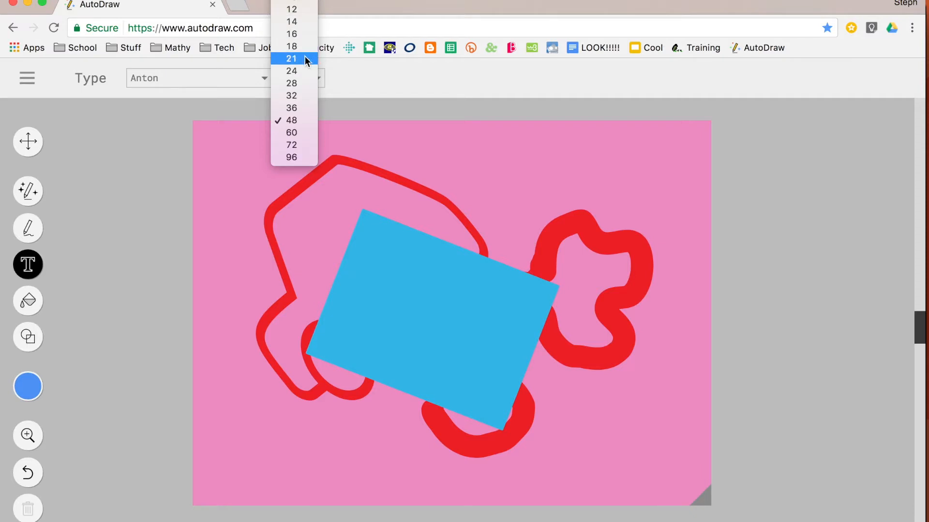
click(304, 83)
click(433, 159)
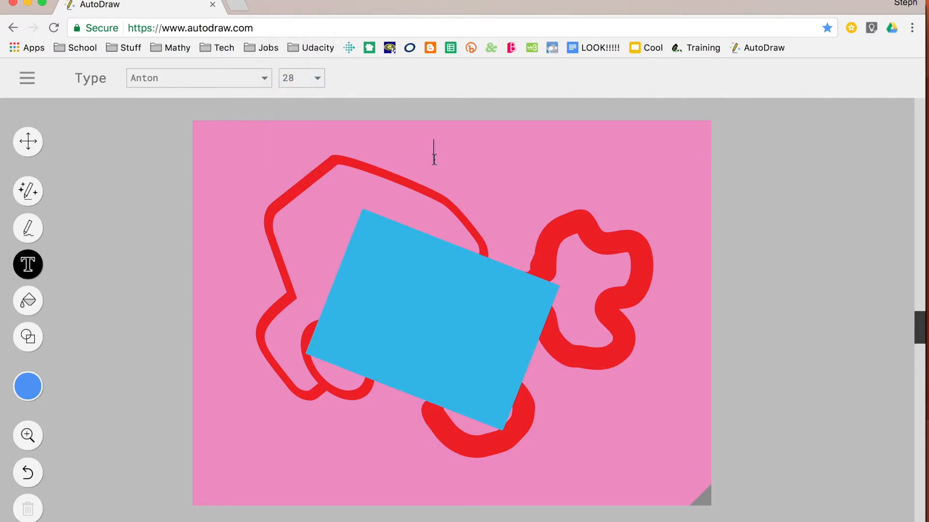
text(Hello)
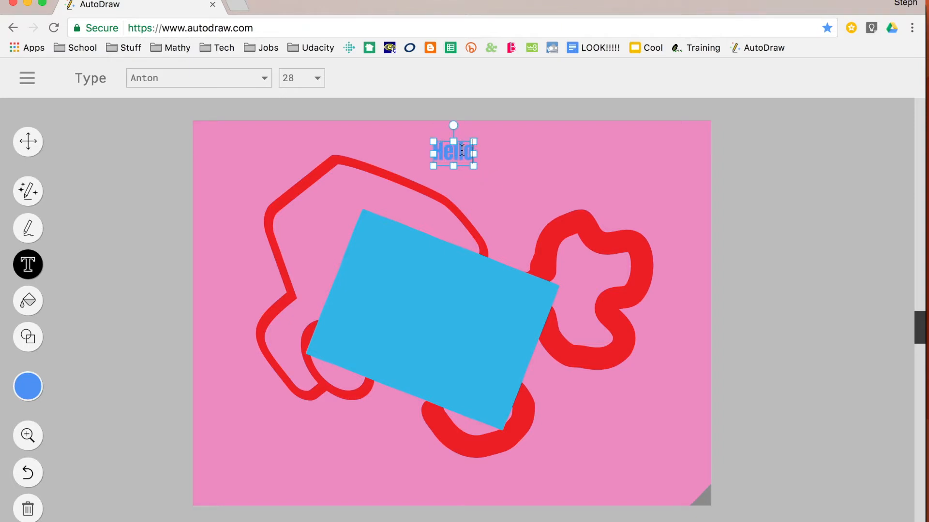
drag(466, 153, 436, 155)
click(501, 153)
click(502, 155)
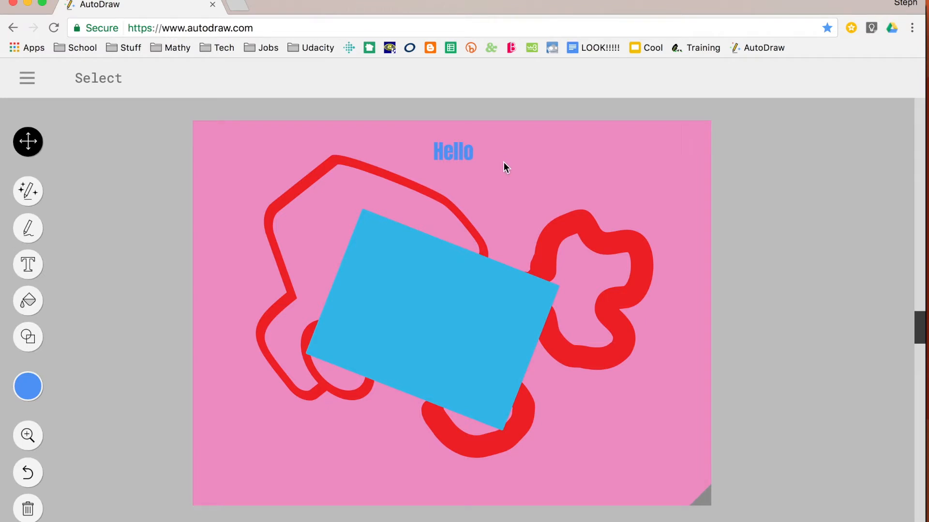
- Enlarge the "Hello" text to about three times its size and rotate it clockwise so it slants down over the wavy blob
click(443, 154)
drag(473, 164, 583, 226)
drag(567, 158, 606, 170)
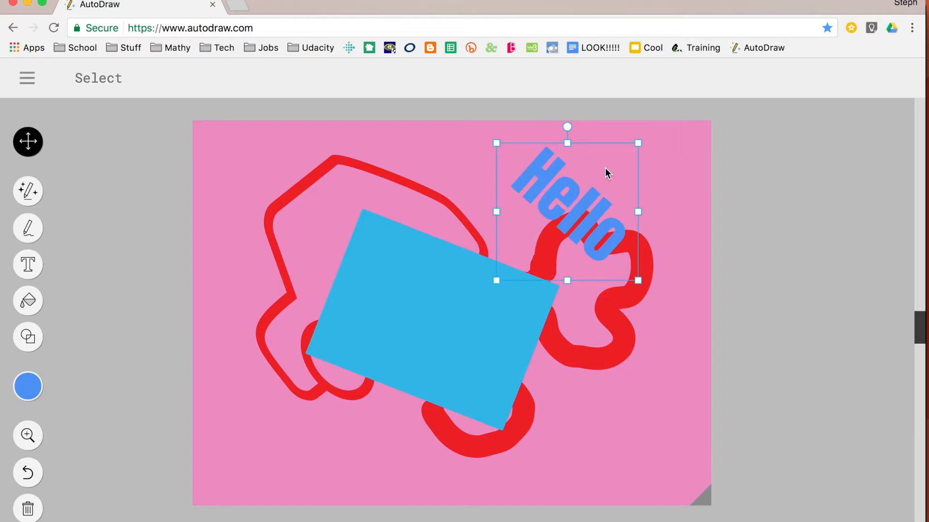
- Spread the shapes apart by moving the car down and left, the blue rectangle up, and the wavy blob down and right
drag(308, 179, 277, 238)
drag(472, 272, 458, 192)
drag(611, 311, 655, 397)
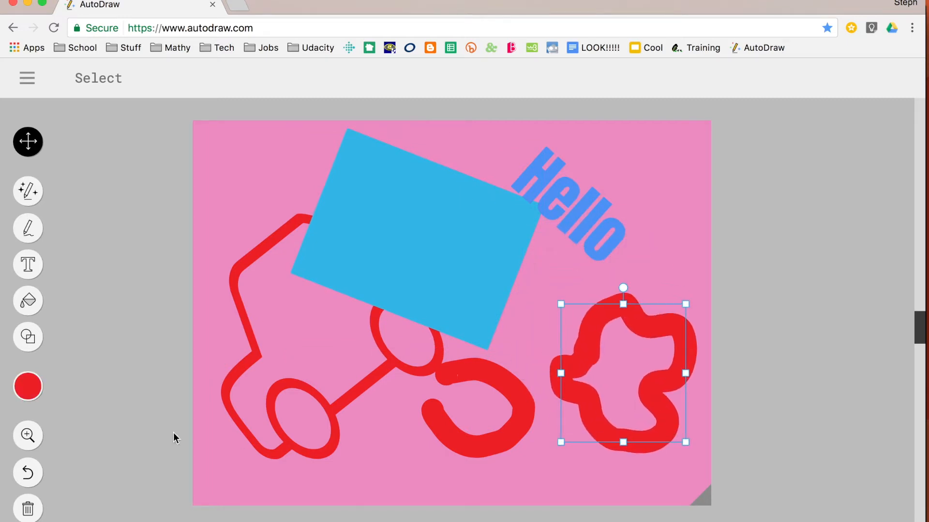
- Delete the red car outline together with its wheels from the canvas
click(28, 436)
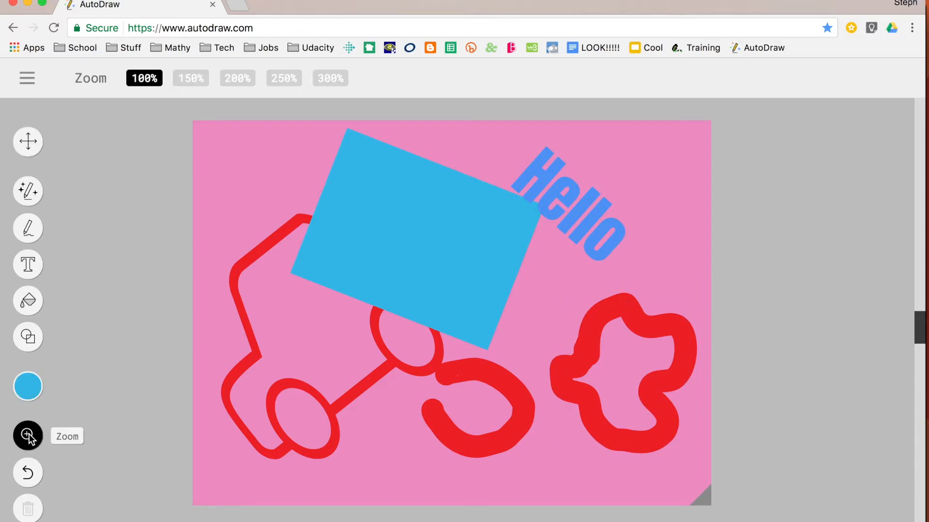
click(410, 330)
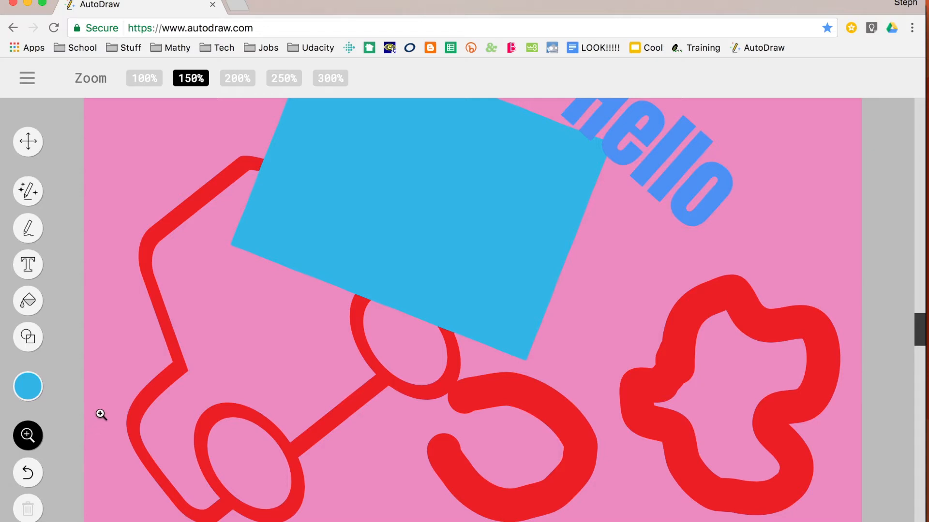
click(29, 145)
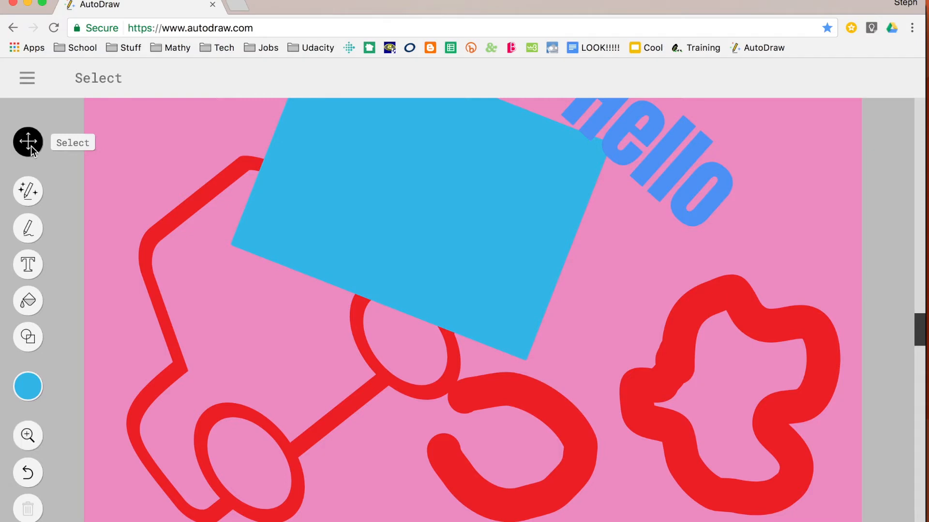
click(152, 247)
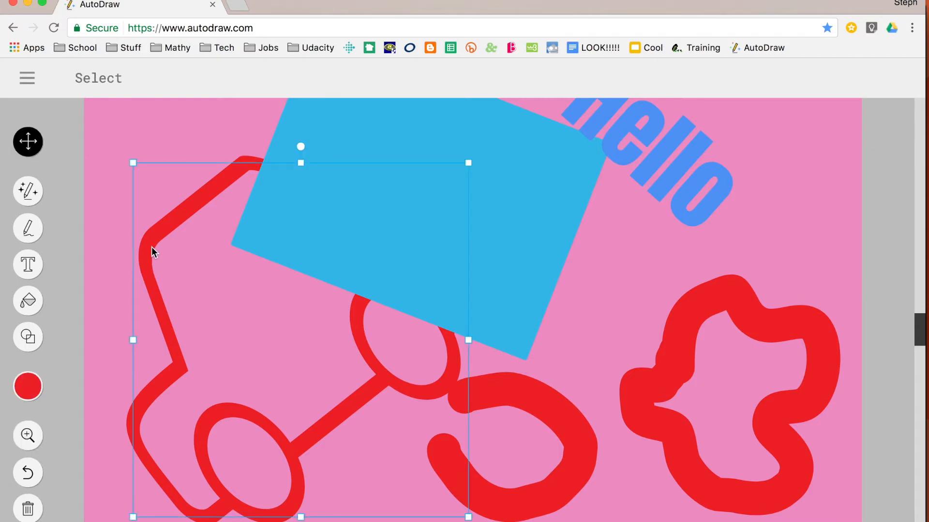
click(28, 510)
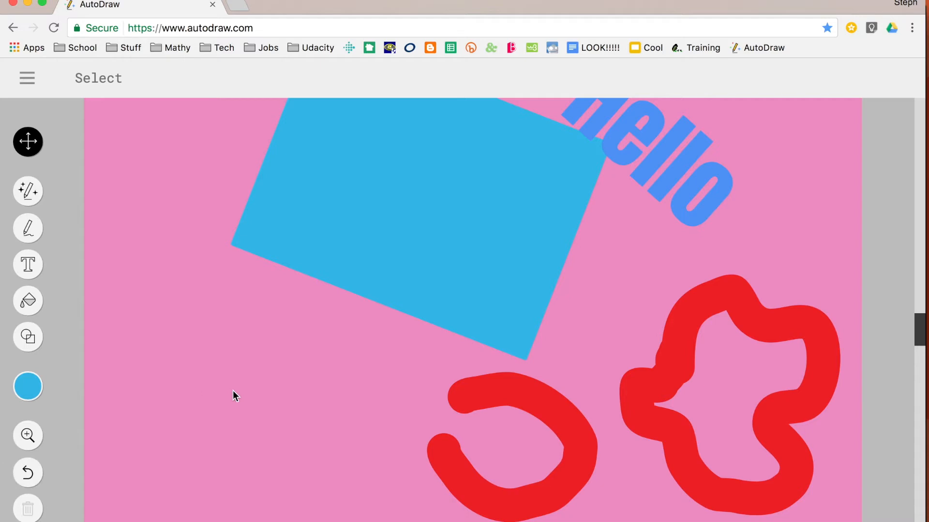
click(28, 435)
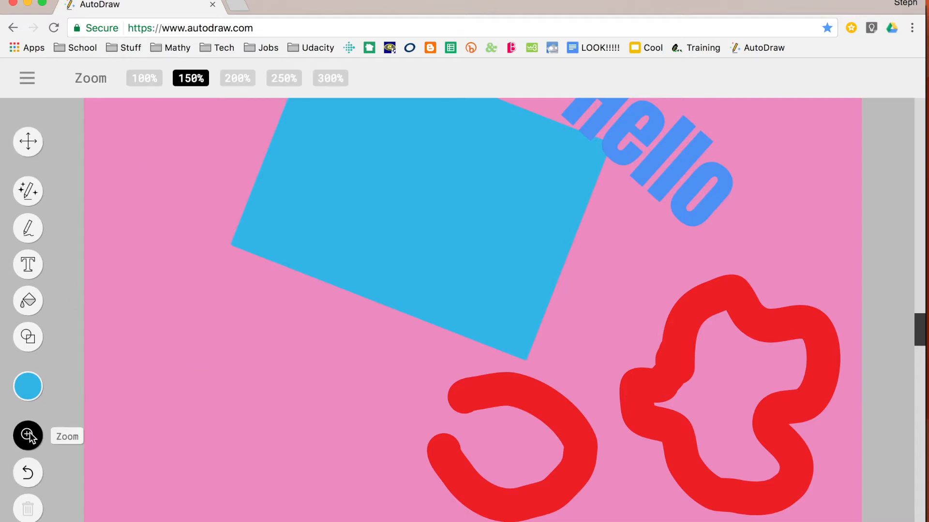
click(144, 78)
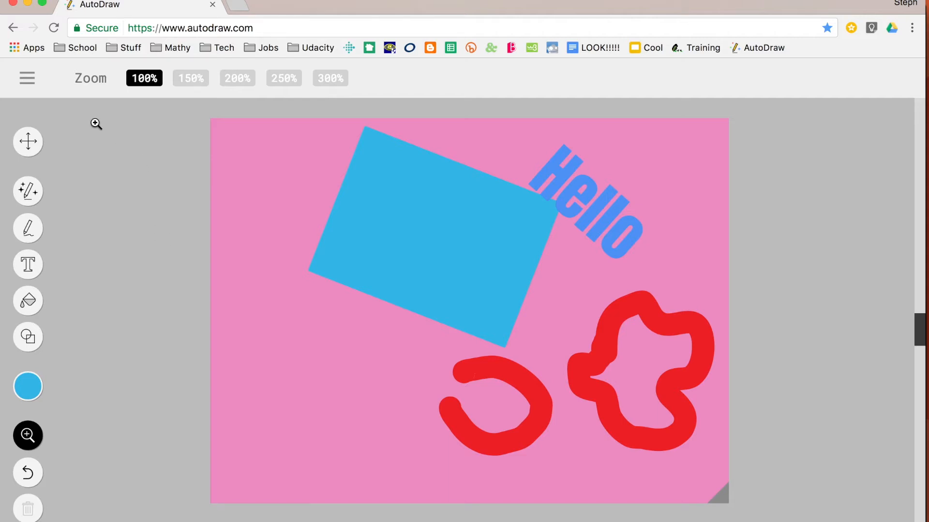
- Copy the drawing's share link and open it in a new browser tab, then return to the original drawing
click(31, 83)
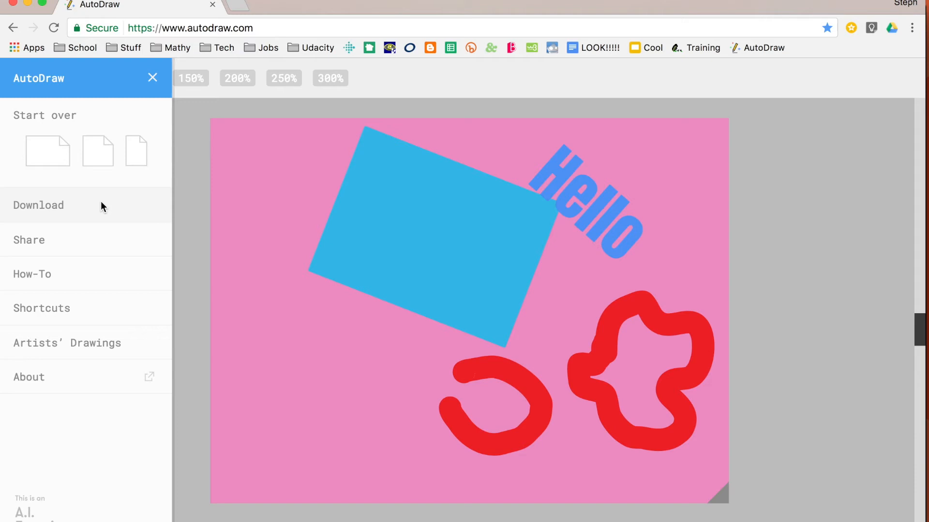
click(90, 240)
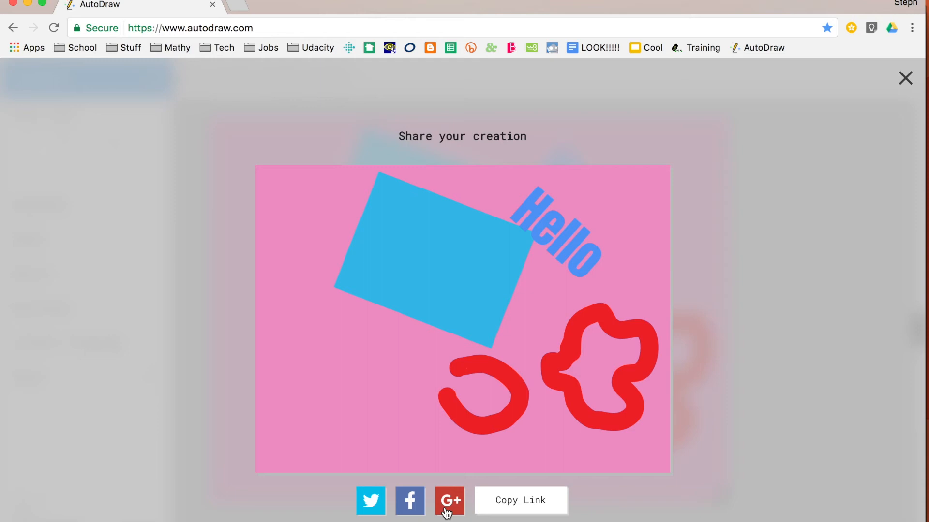
click(517, 505)
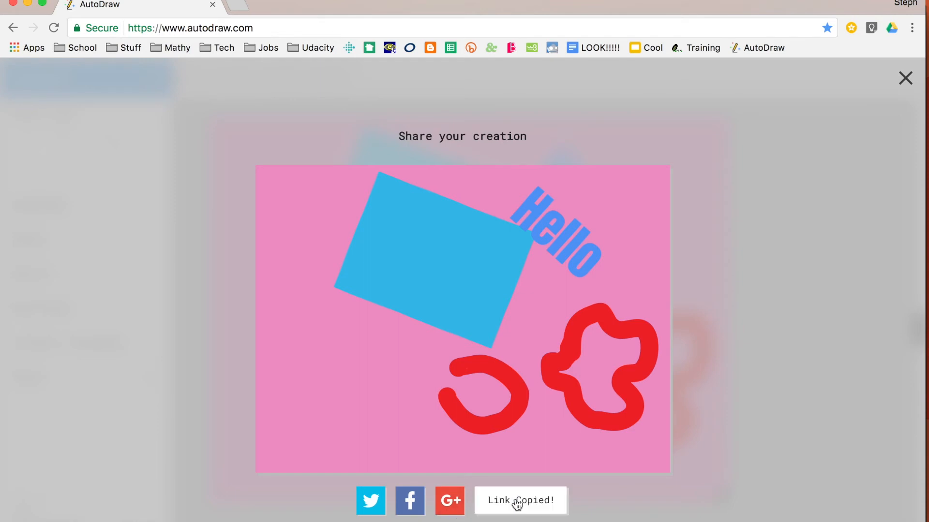
click(239, 8)
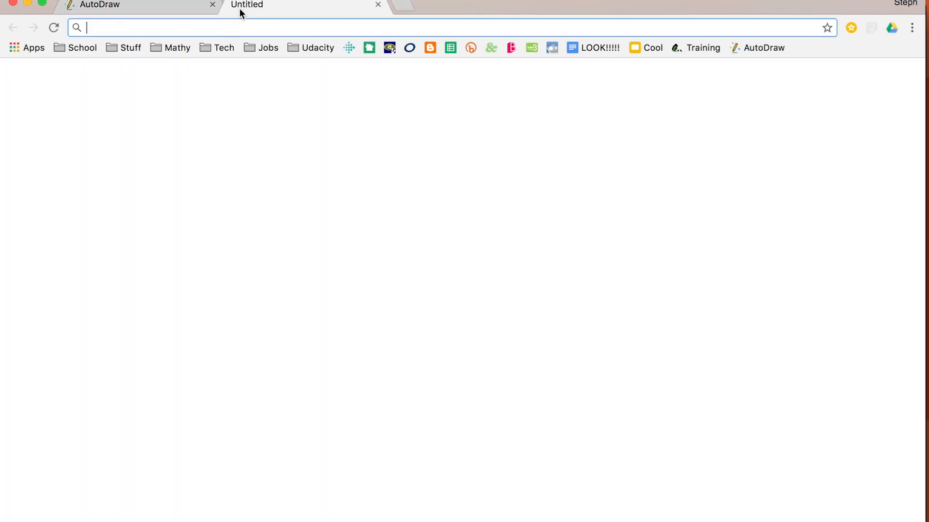
key(ctrl+v)
key(Return)
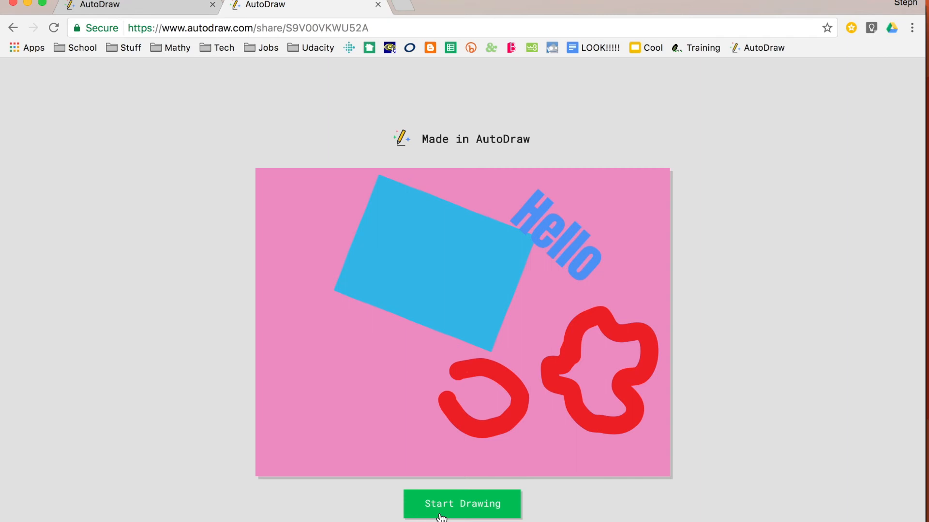
click(146, 7)
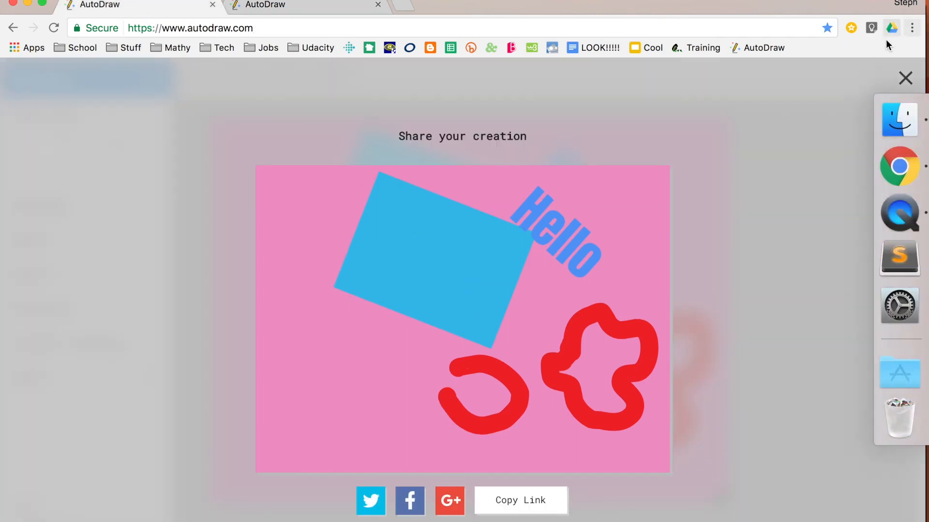
click(906, 79)
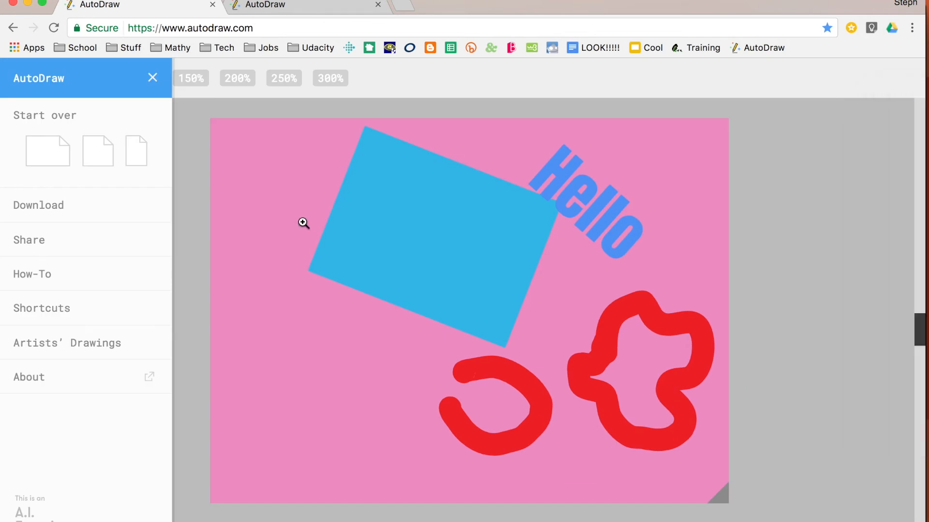
- View the Artists' Drawings page and return to the canvas
click(72, 346)
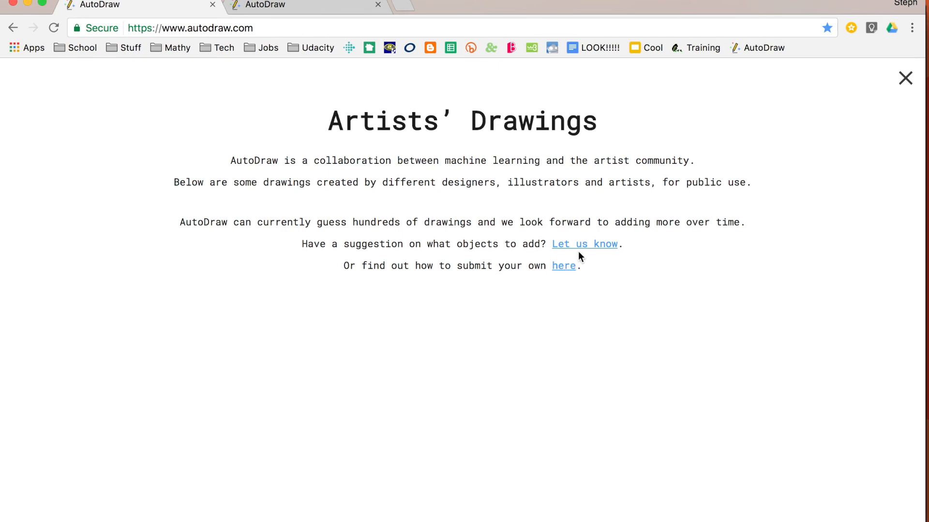
click(904, 81)
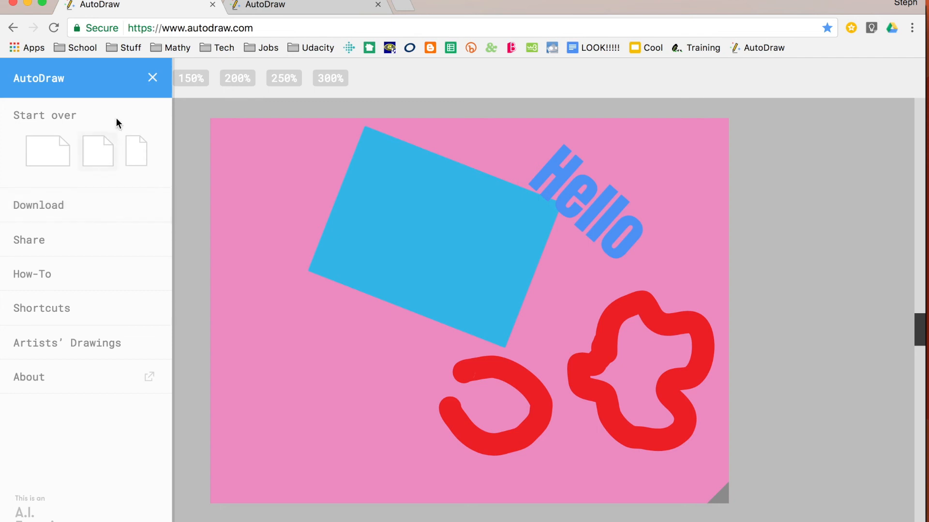
click(156, 79)
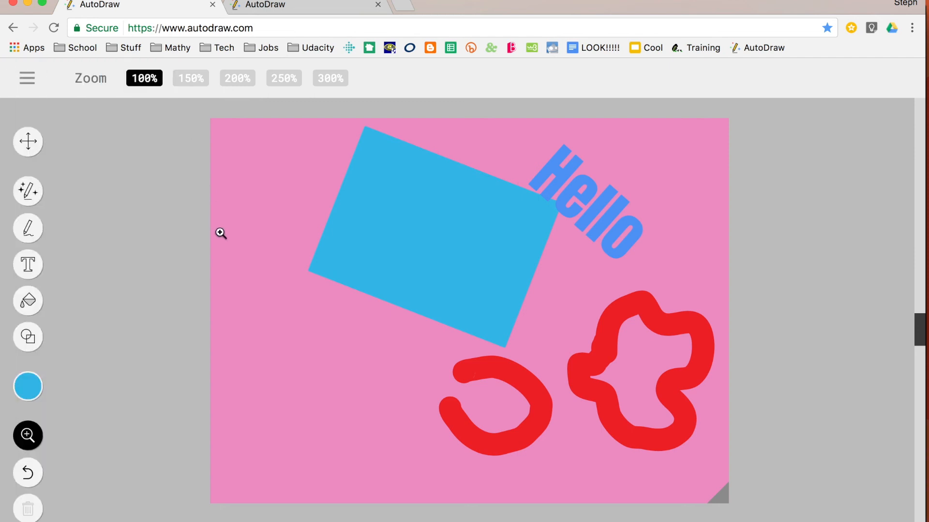